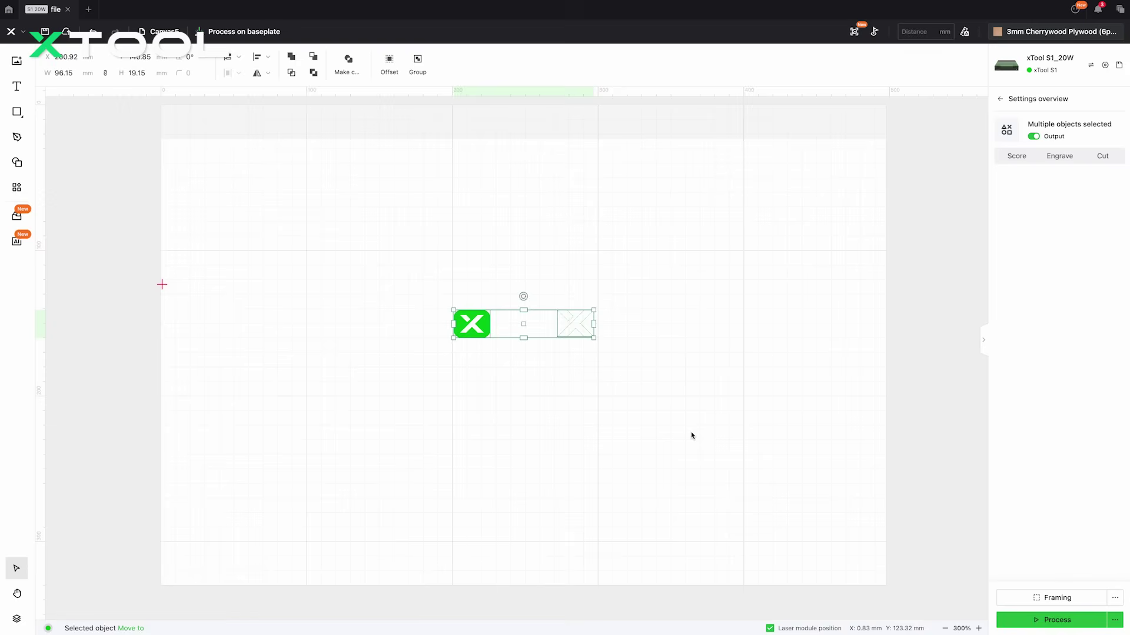
# Check both X logos, move the green X logo up and left, and show the Applications list
pyautogui.click(692, 435)
pyautogui.click(484, 325)
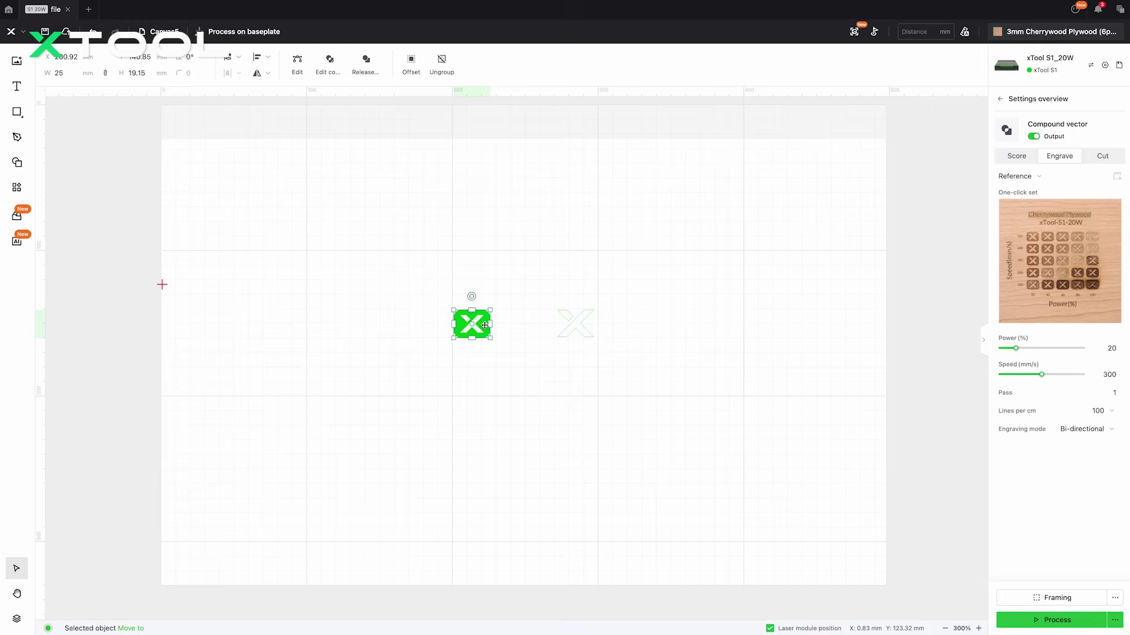
pyautogui.click(582, 328)
pyautogui.click(711, 379)
pyautogui.moveTo(477, 324); pyautogui.dragTo(337, 271)
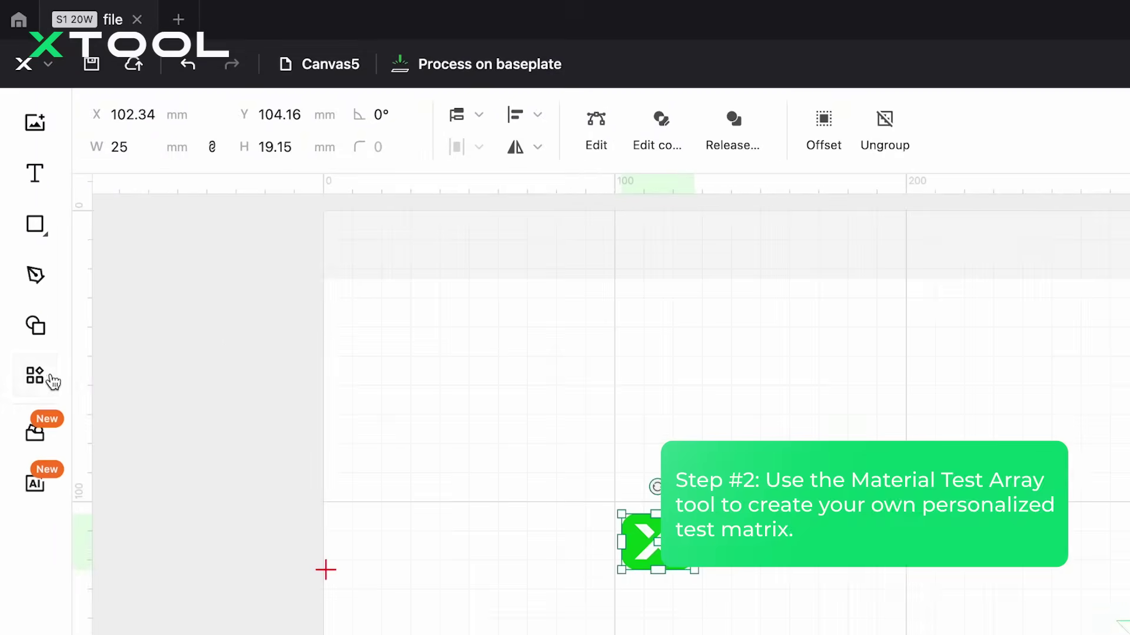
pyautogui.click(17, 187)
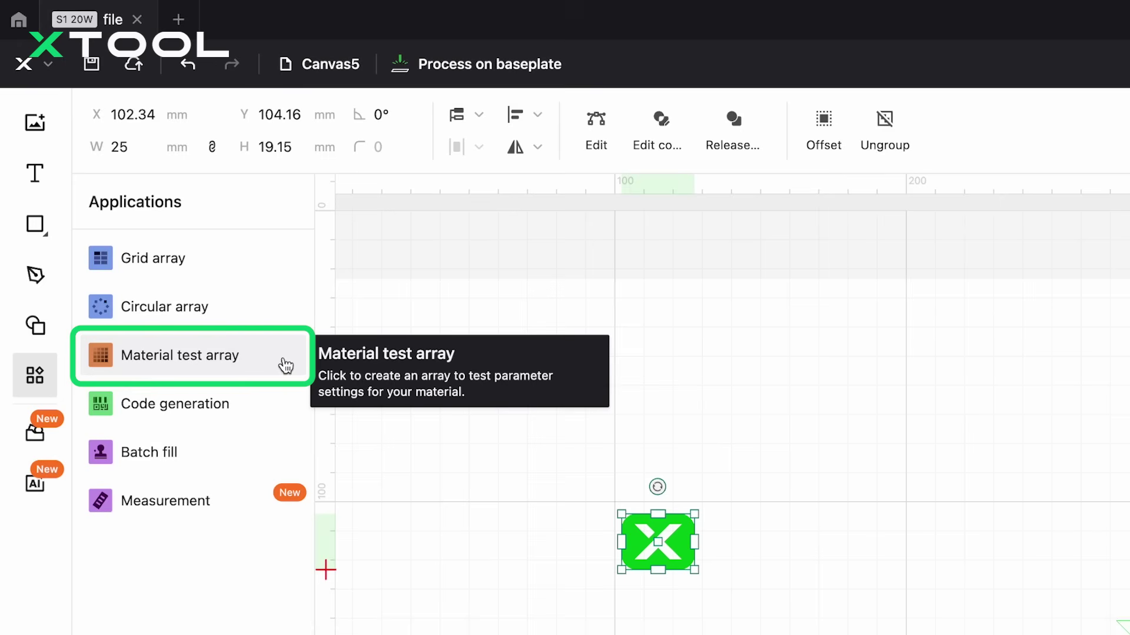
# Generate a material test array from the green X with power 20–100% and speed 100–500 mm/s
pyautogui.click(286, 366)
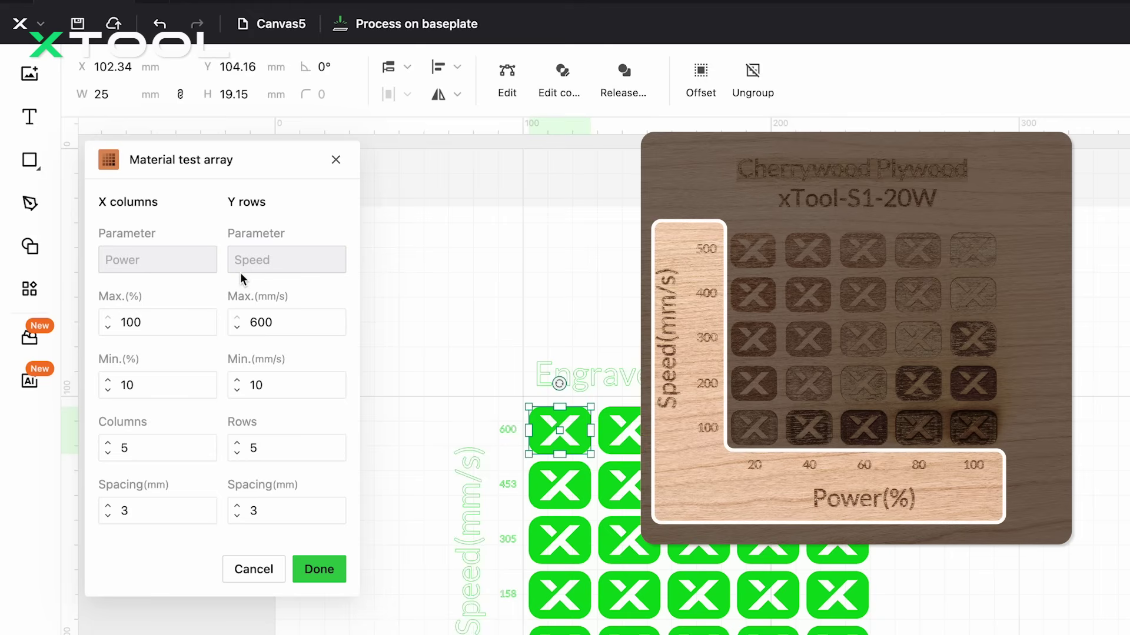
pyautogui.doubleClick(186, 384)
pyautogui.write('20')
pyautogui.doubleClick(297, 328)
pyautogui.write('500')
pyautogui.doubleClick(296, 383)
pyautogui.write('100')
pyautogui.click(305, 414)
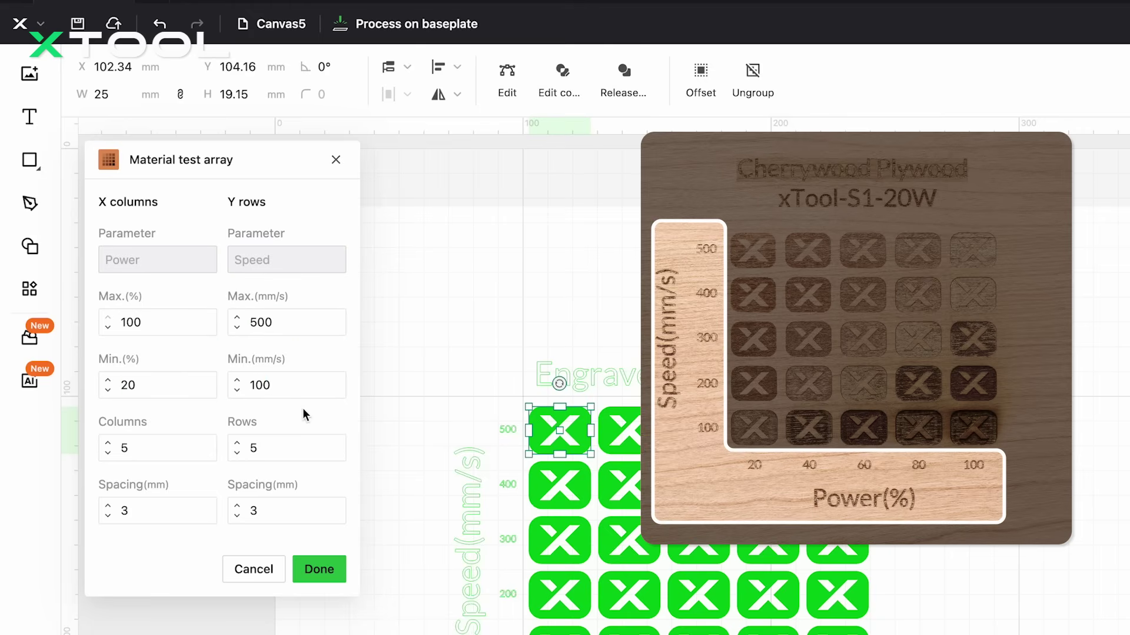
pyautogui.click(334, 556)
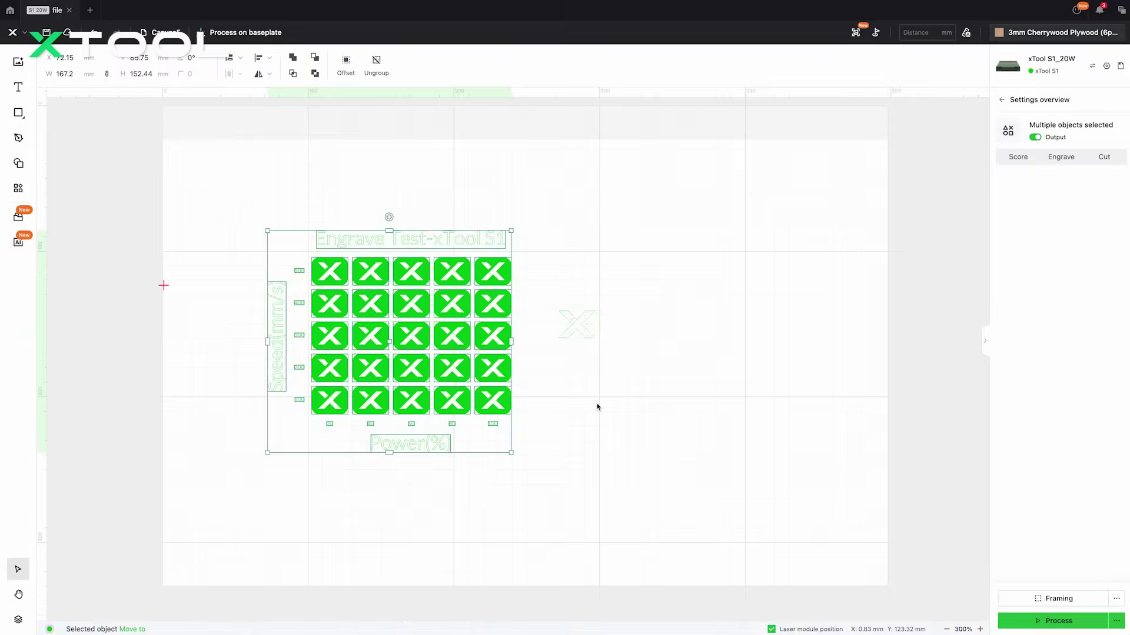
# Inspect the power and speed settings of individual X logos in the engrave test grid
pyautogui.click(863, 568)
pyautogui.scroll(-1, 1071, 147)
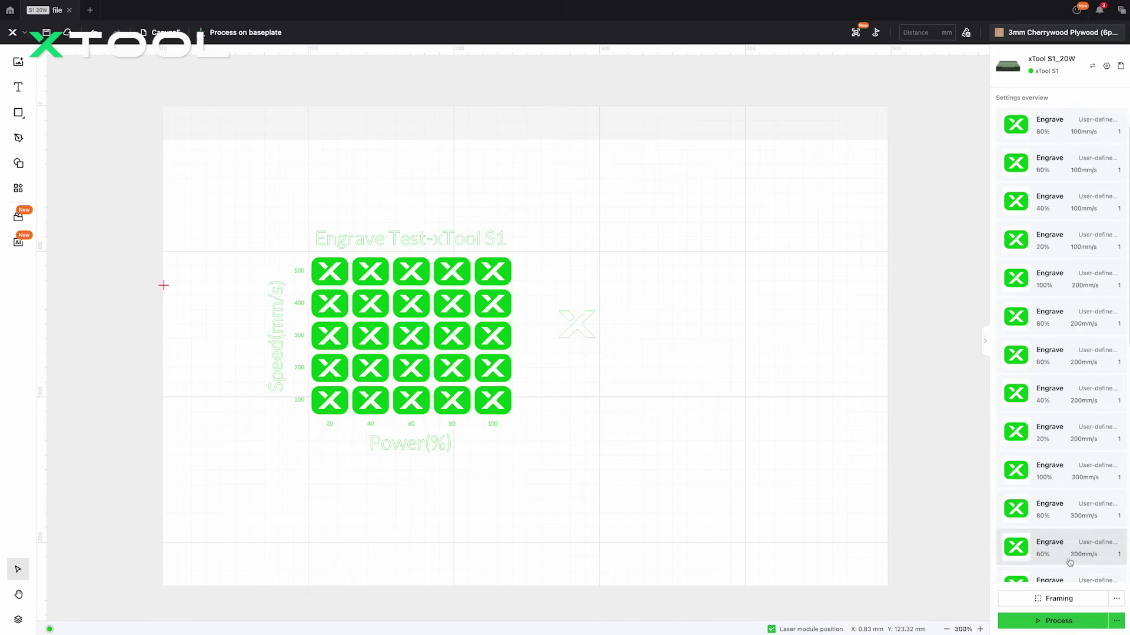
pyautogui.click(1072, 237)
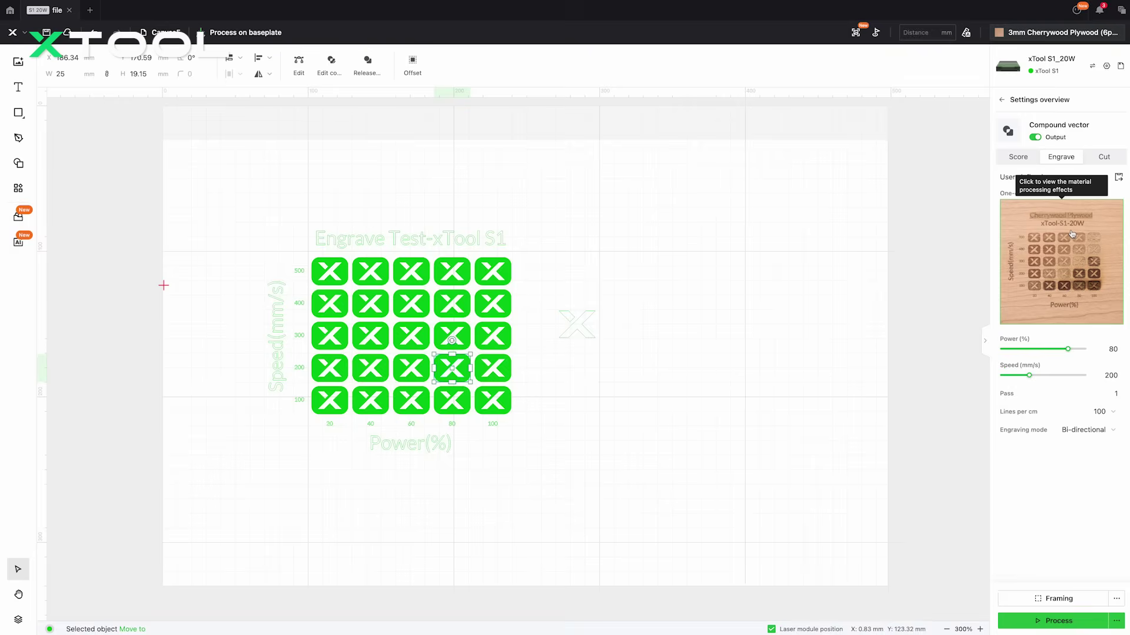
pyautogui.click(639, 331)
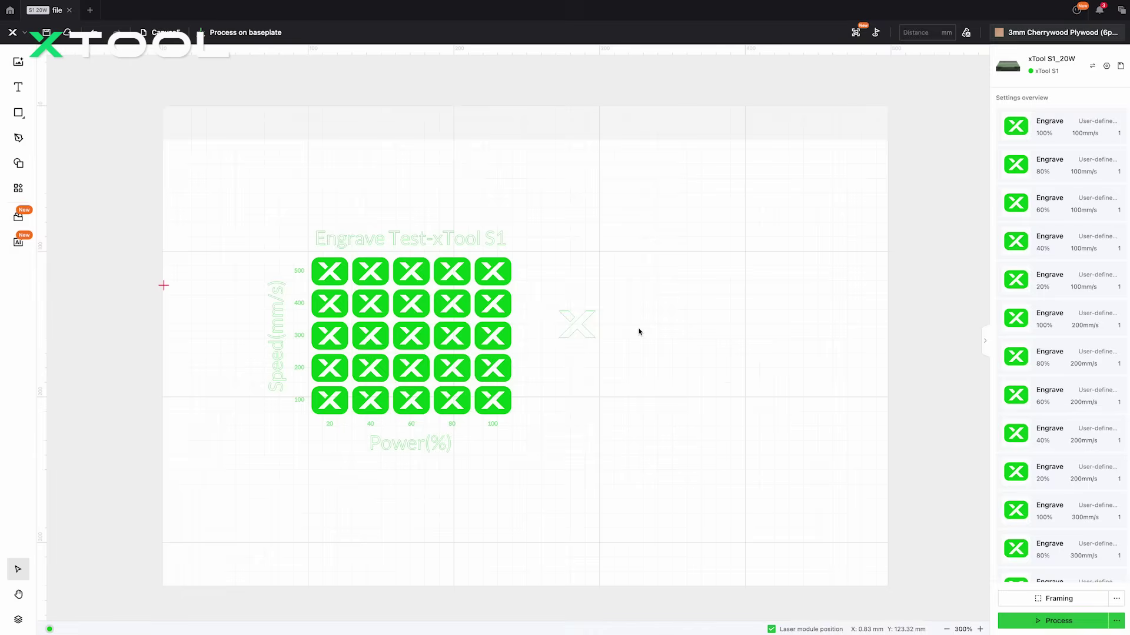
pyautogui.click(503, 306)
pyautogui.click(793, 290)
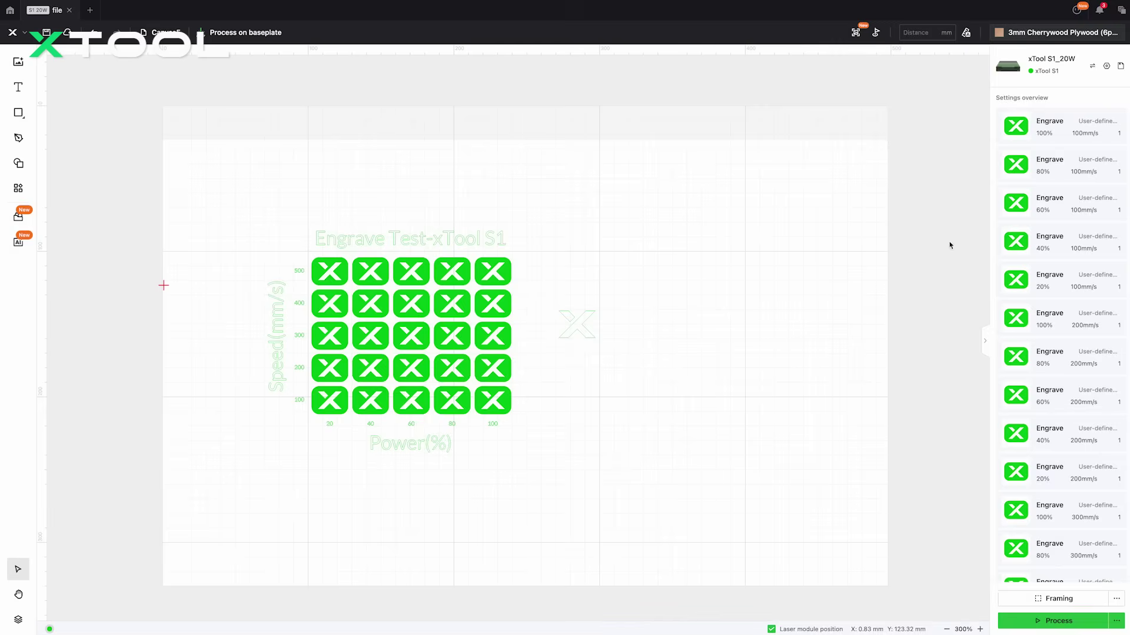
pyautogui.click(1061, 193)
pyautogui.click(702, 464)
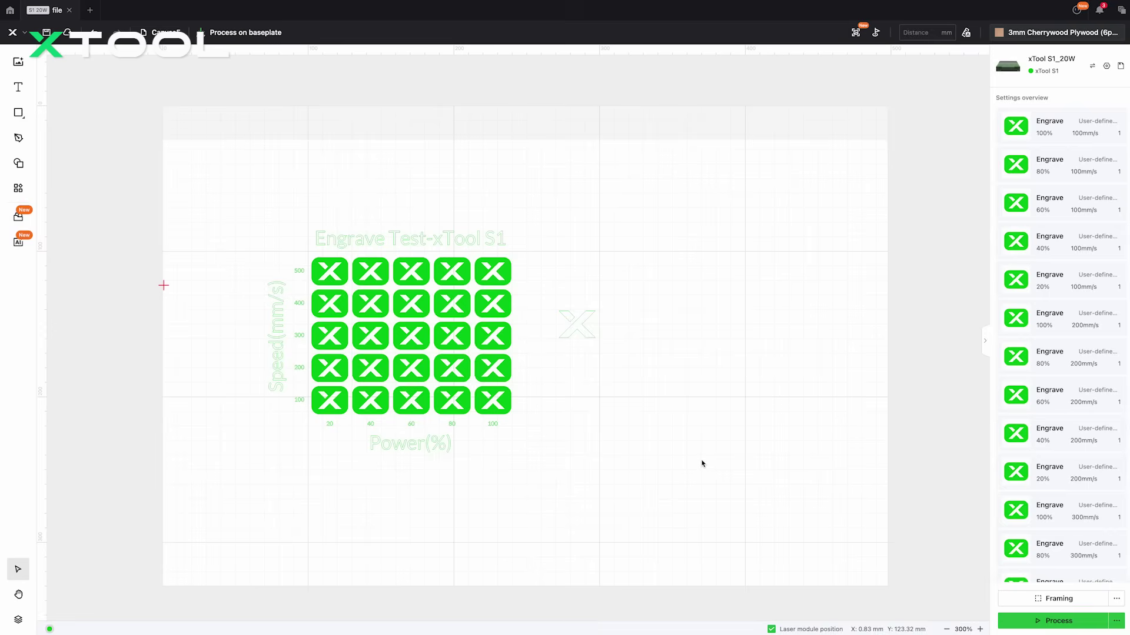
# Build a 3×3 material test array from the outlined X: minimum power 80%, speed 12 to 6 mm/s
pyautogui.click(577, 325)
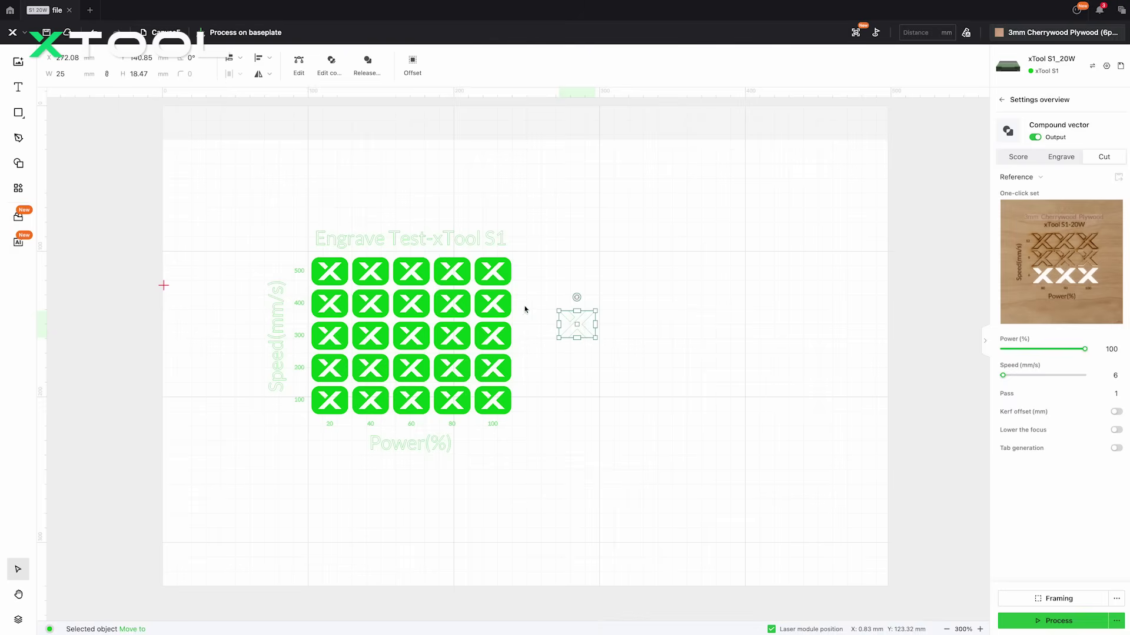
pyautogui.click(18, 189)
pyautogui.click(144, 180)
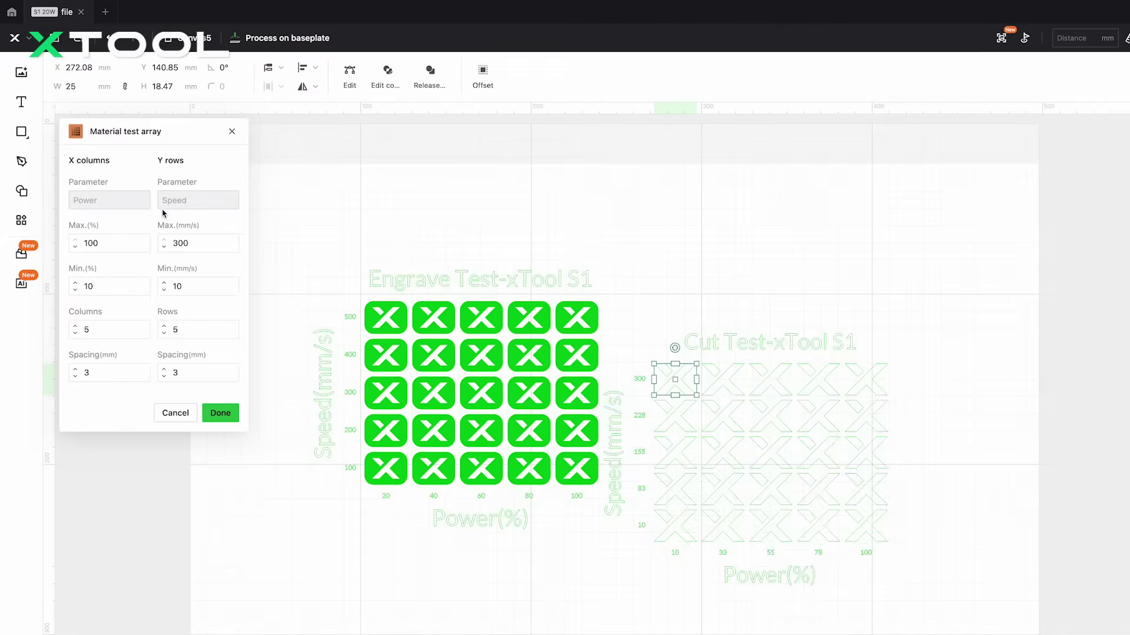
pyautogui.click(118, 243)
pyautogui.press('Tab')
pyautogui.write('80')
pyautogui.press('Tab')
pyautogui.write('3')
pyautogui.press('Tab')
pyautogui.write('12')
pyautogui.press('Tab')
pyautogui.write('6')
pyautogui.press('Tab')
pyautogui.write('3')
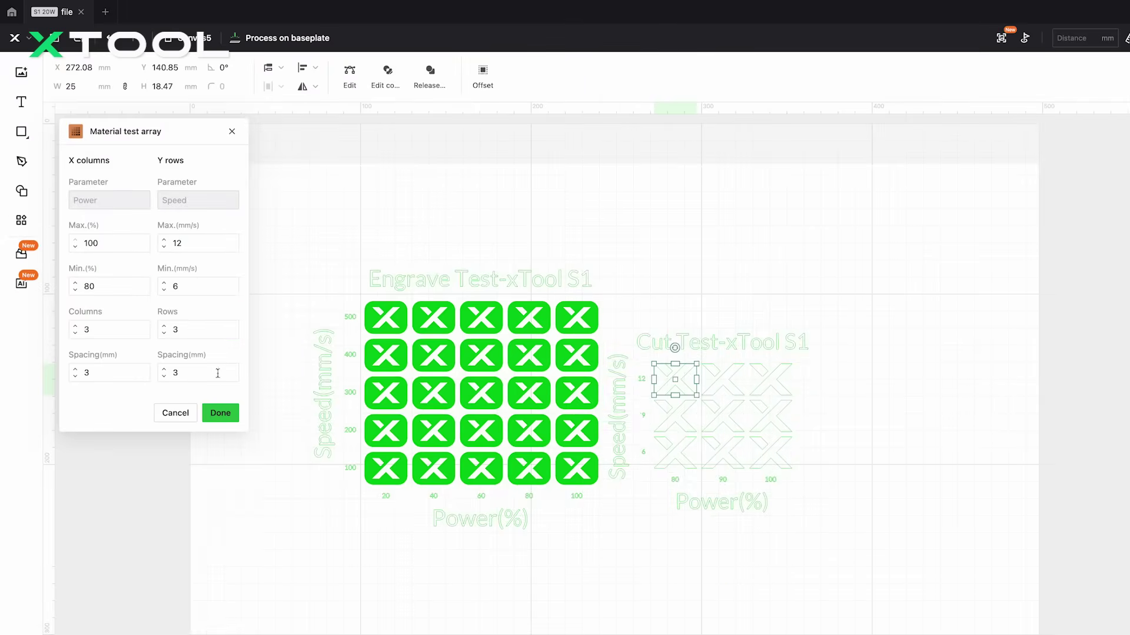
pyautogui.click(221, 413)
pyautogui.click(954, 419)
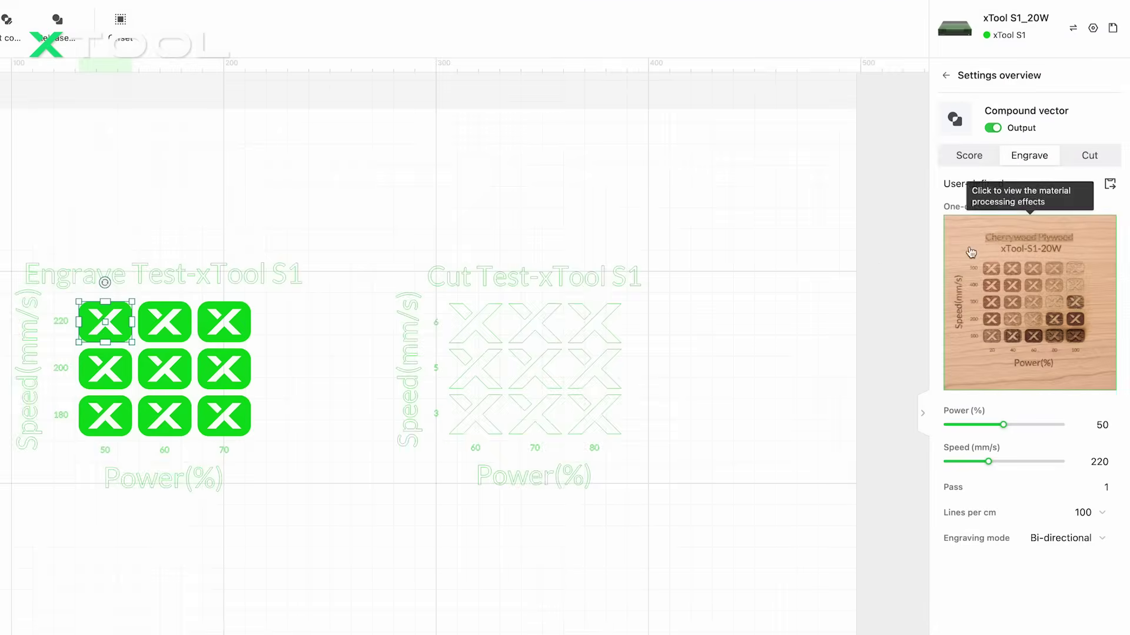
# Start saving the current engrave settings as a new material preset
pyautogui.click(1110, 184)
pyautogui.click(396, 391)
# Save the preset as bass-engrave-3mm and apply it to the 70%, 180 mm/s engrave X
pyautogui.write('bass-engrave-3mm')
pyautogui.press('Return')
pyautogui.click(248, 420)
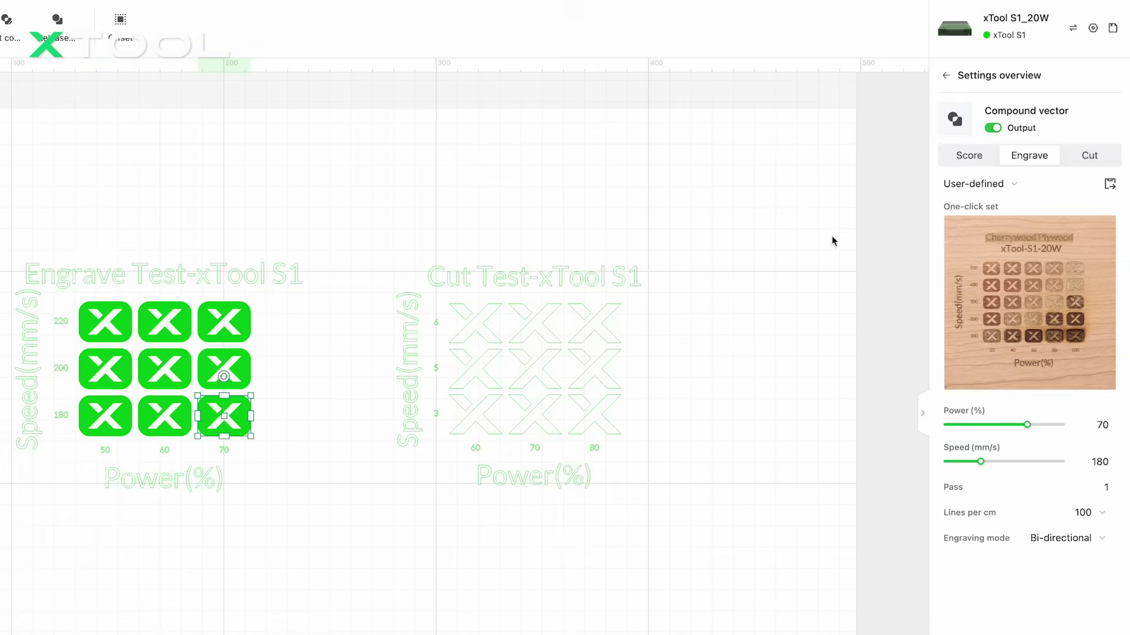
pyautogui.click(1022, 186)
pyautogui.click(1024, 284)
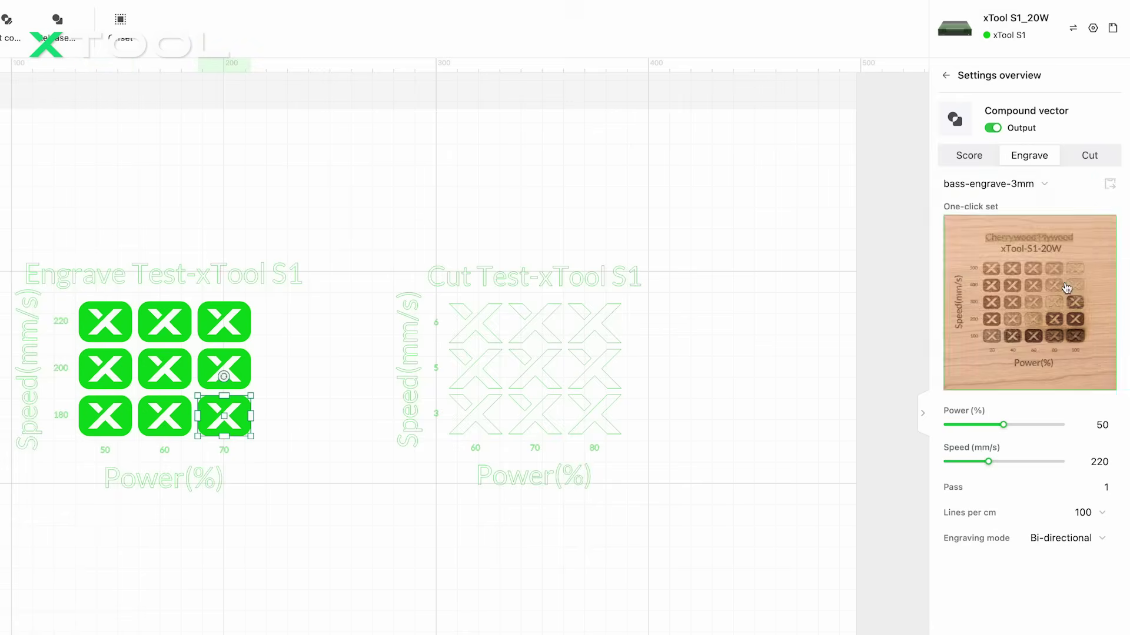
pyautogui.click(756, 527)
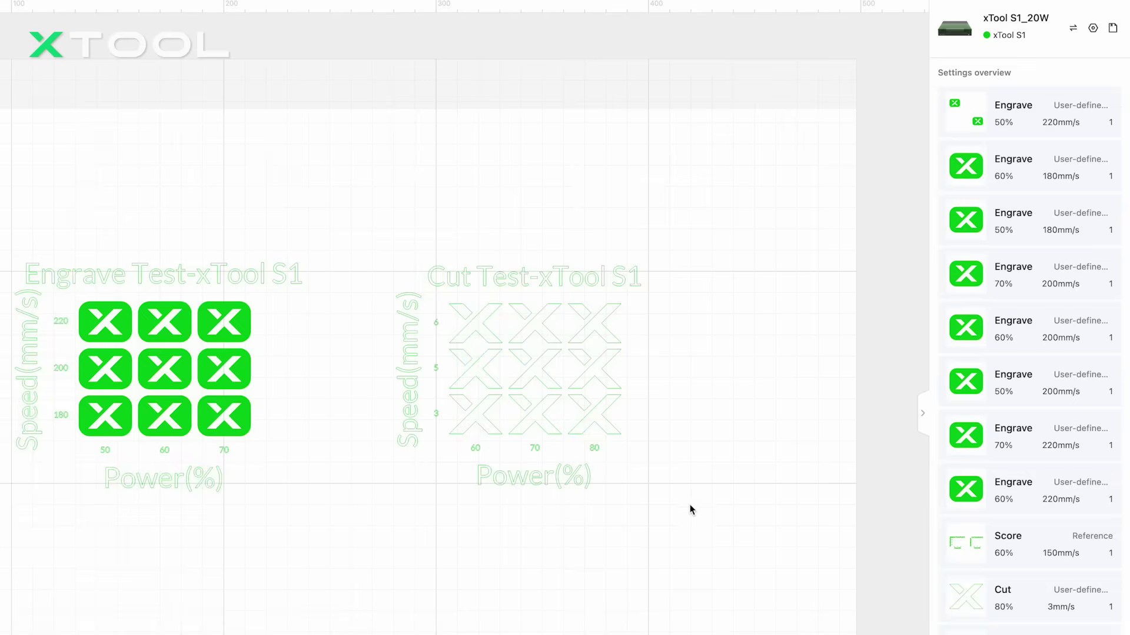
# Save the 60% power, 3 mm/s cut X settings as preset bass-cut-3mm
pyautogui.click(482, 427)
pyautogui.click(1110, 184)
pyautogui.write('bass-cut-3mm')
pyautogui.click(458, 423)
# Apply the bass-cut-3mm preset to the outlined cut X
pyautogui.click(776, 424)
pyautogui.click(600, 330)
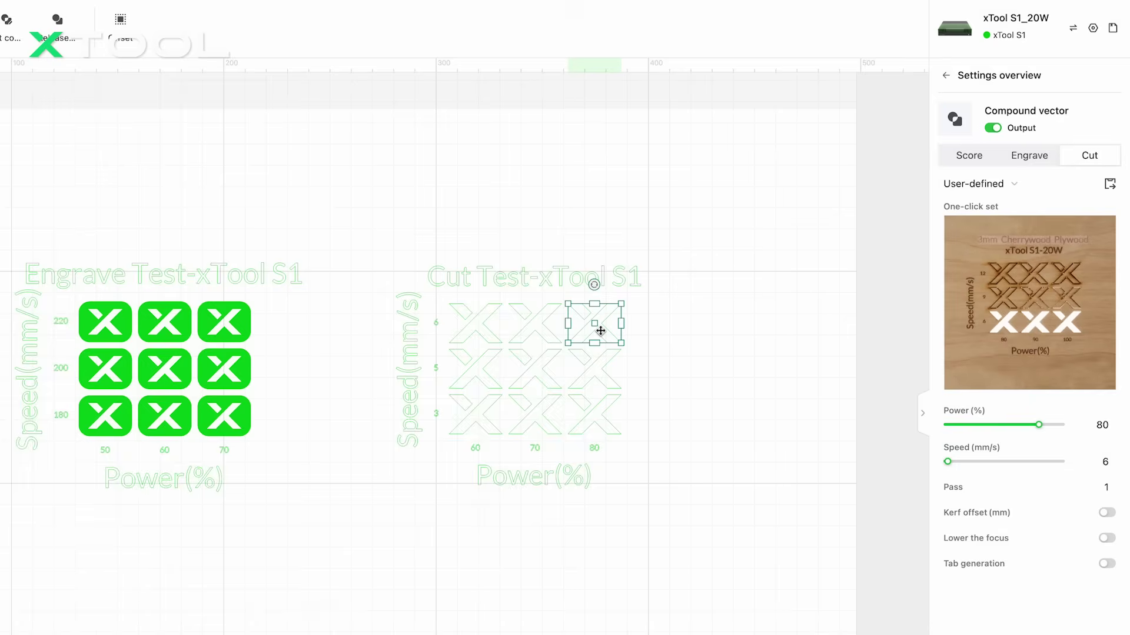
pyautogui.click(1017, 186)
pyautogui.click(1050, 285)
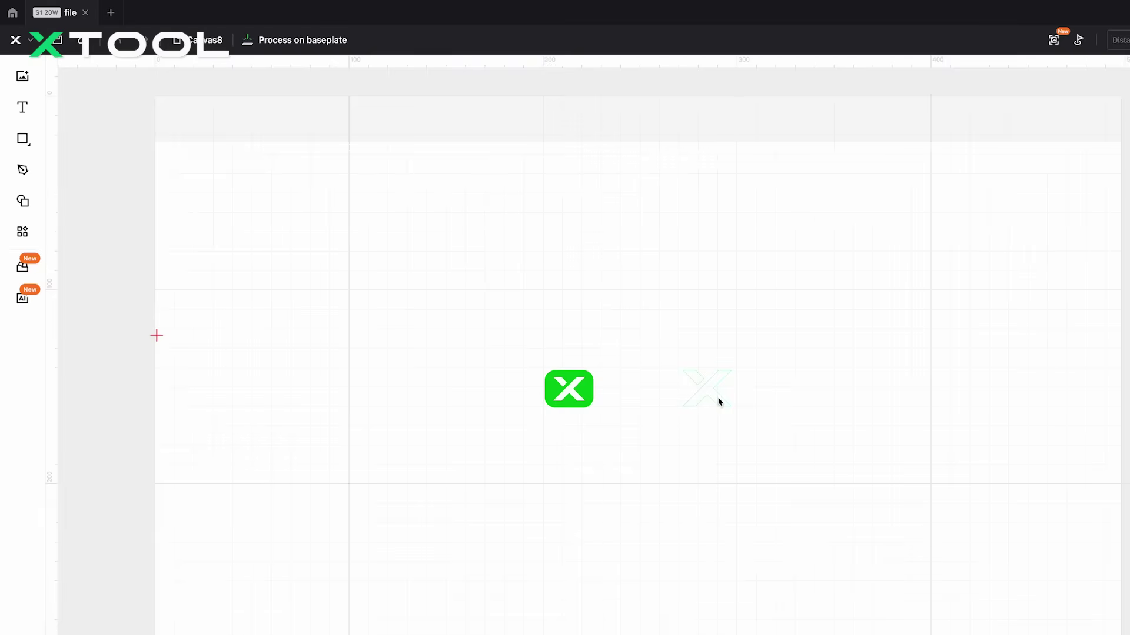
# Generate a 3-column, 3-row test array from the outline X with 60–80% power and 3–6 mm/s
pyautogui.click(719, 402)
pyautogui.click(23, 231)
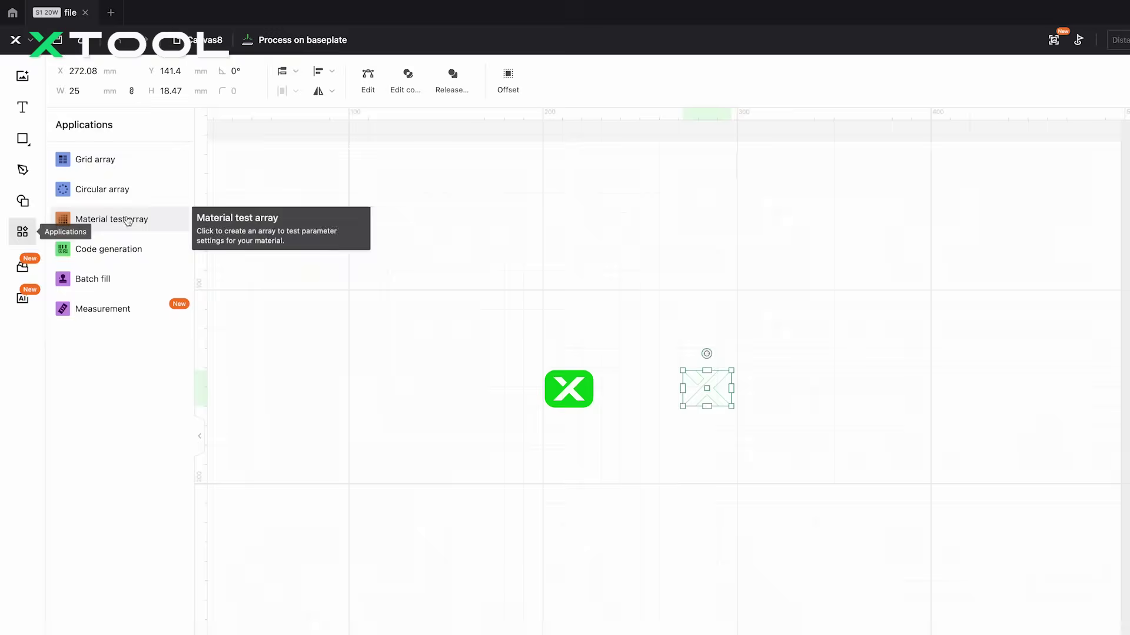
pyautogui.click(160, 220)
pyautogui.doubleClick(131, 255)
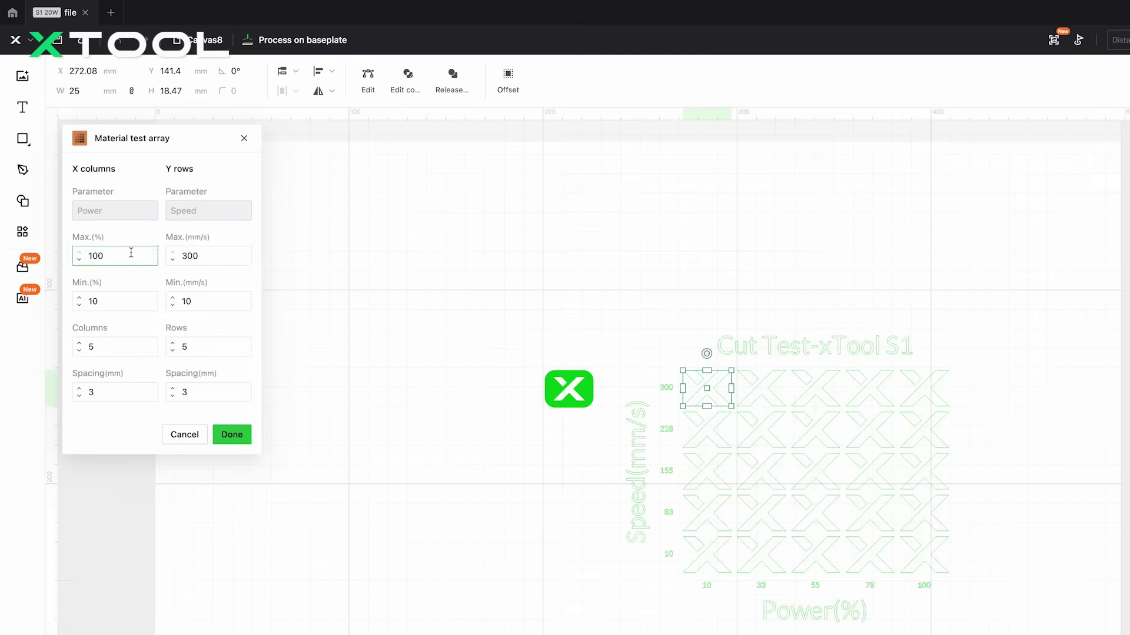
pyautogui.write('80')
pyautogui.doubleClick(210, 254)
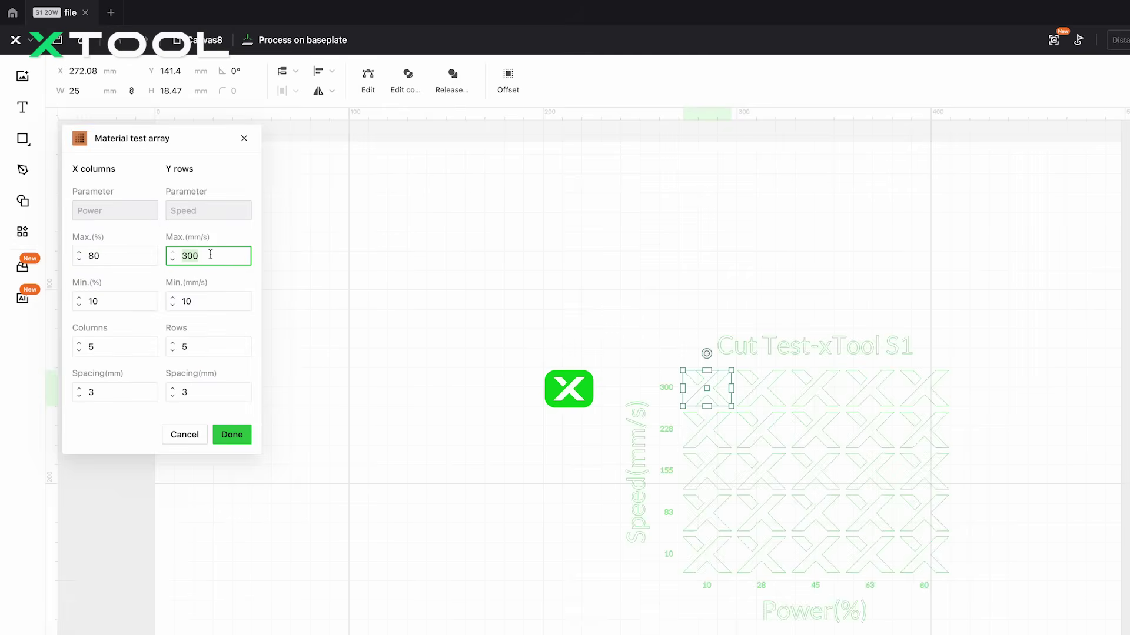
pyautogui.write('6')
pyautogui.click(140, 302)
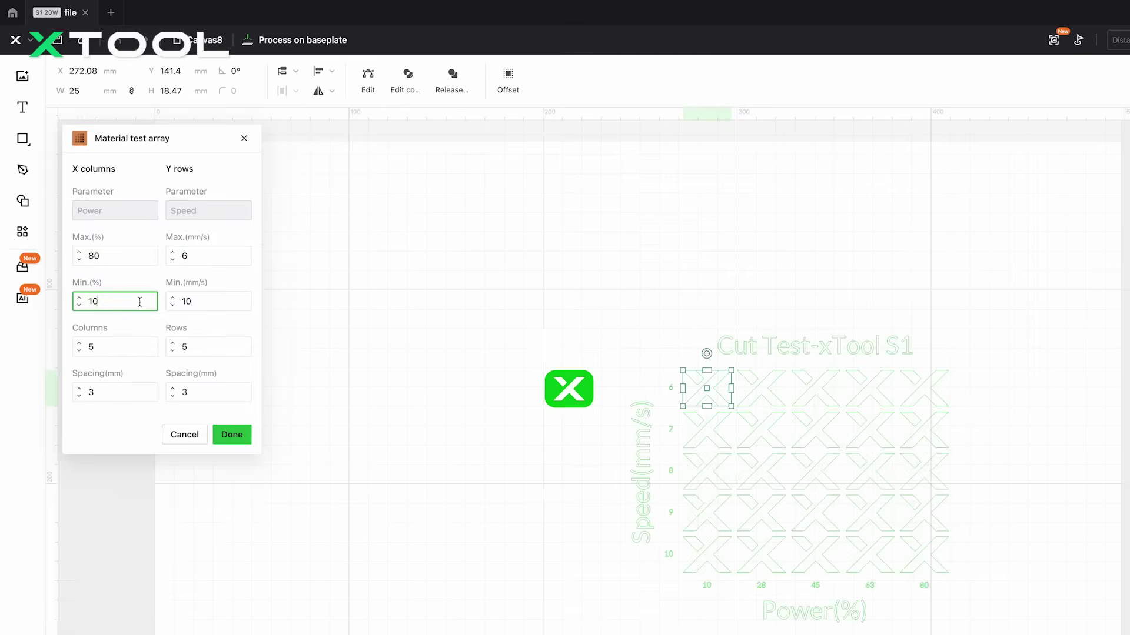
pyautogui.write('60')
pyautogui.doubleClick(191, 301)
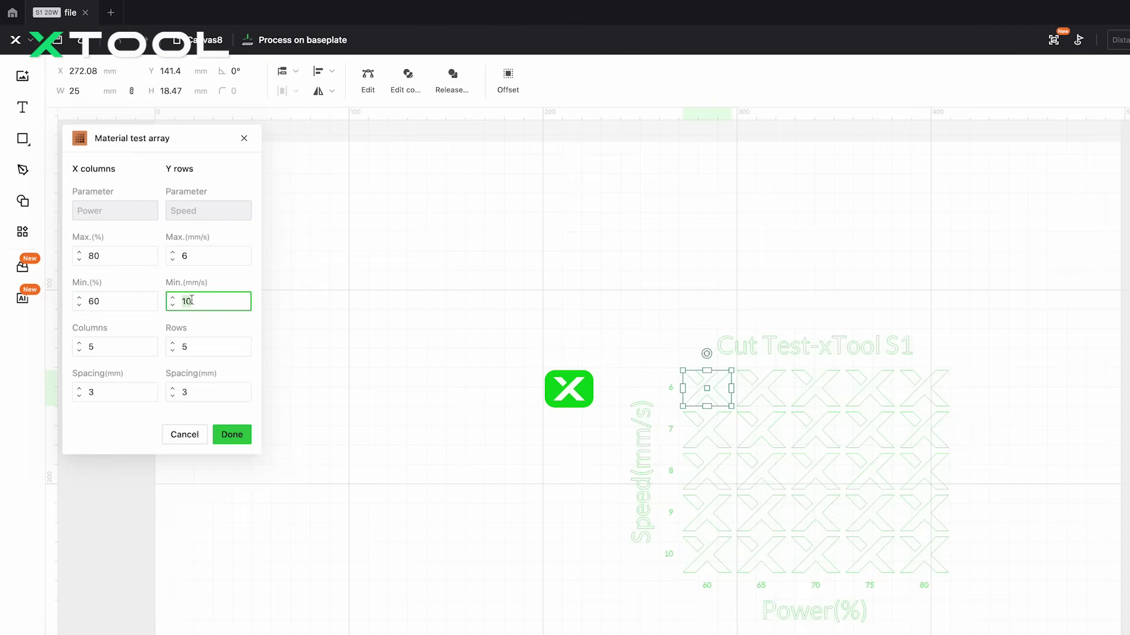
pyautogui.write('3')
pyautogui.doubleClick(131, 346)
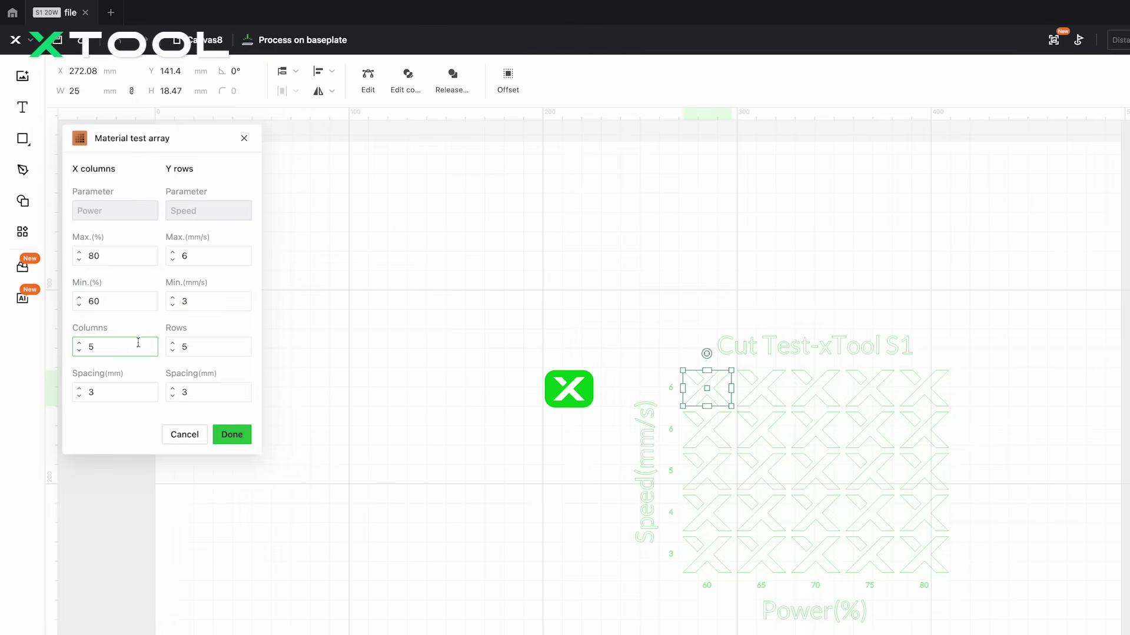
pyautogui.doubleClick(184, 341)
pyautogui.write('3')
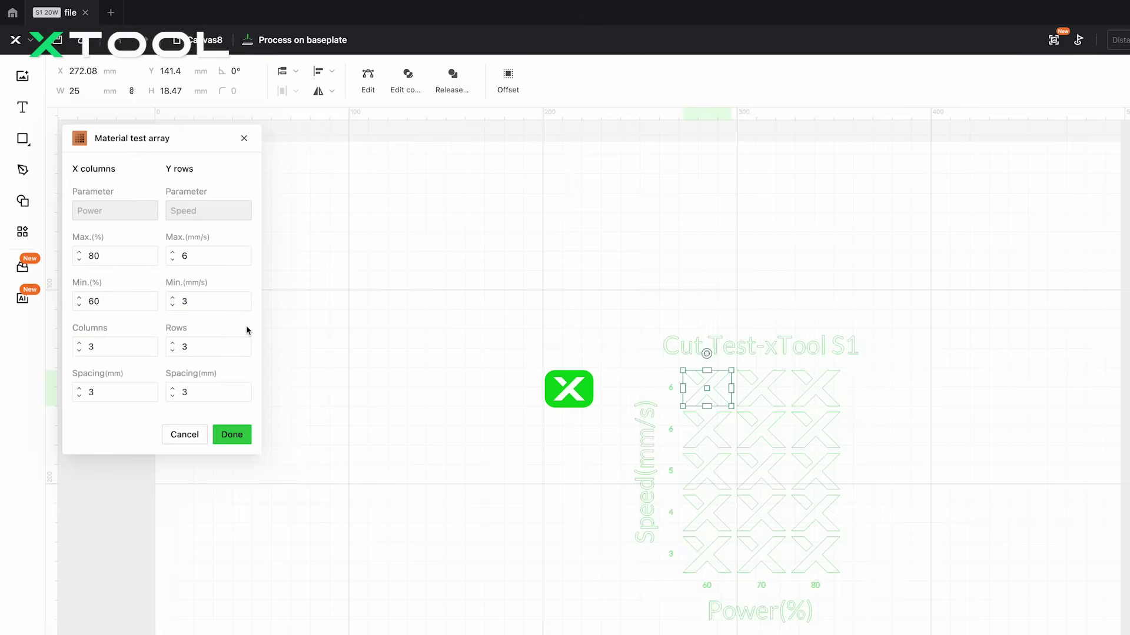
pyautogui.click(247, 434)
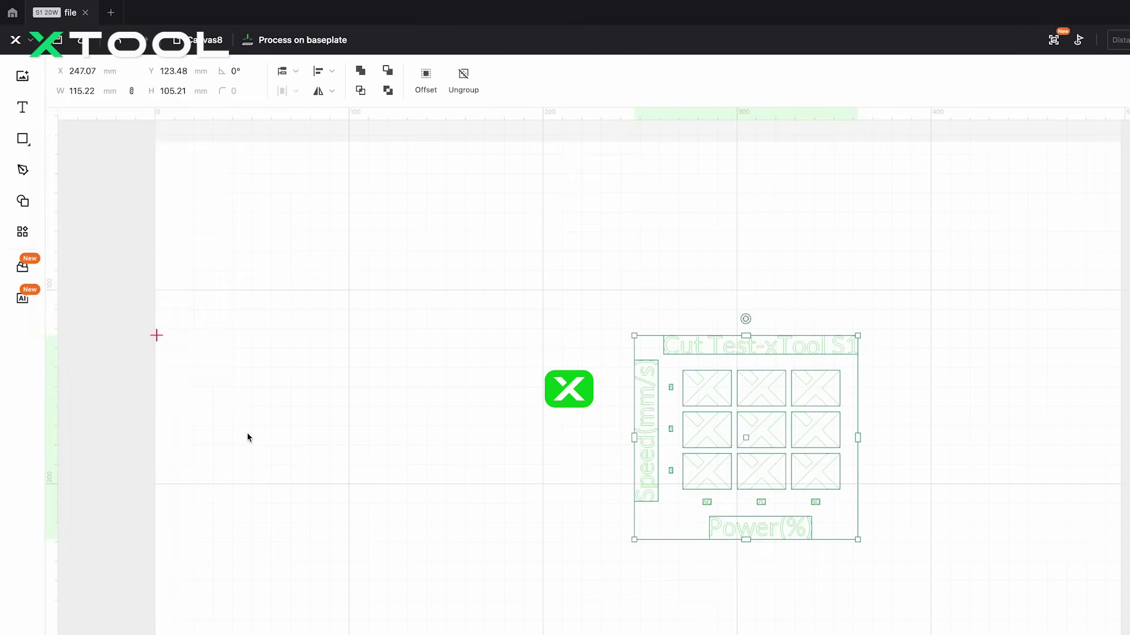
# Shift the cut array right, then build a 3×3 engrave test from the green X: 50–70%, 180–220 mm/s
pyautogui.moveTo(763, 476); pyautogui.dragTo(783, 442)
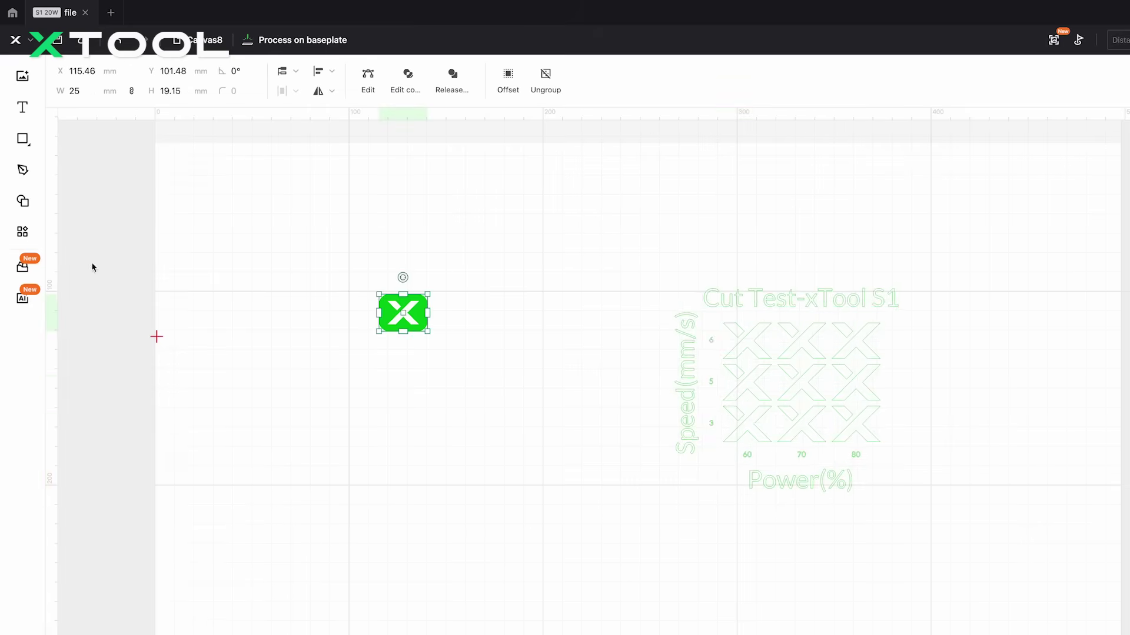
pyautogui.click(26, 234)
pyautogui.click(151, 221)
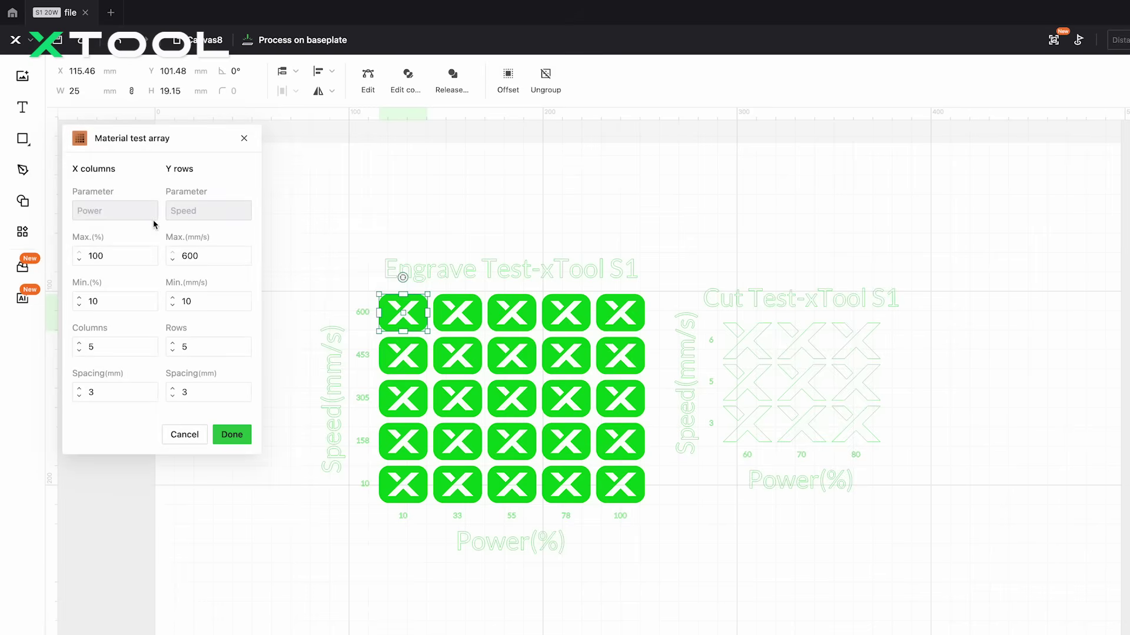
pyautogui.doubleClick(131, 254)
pyautogui.write('70')
pyautogui.doubleClick(121, 304)
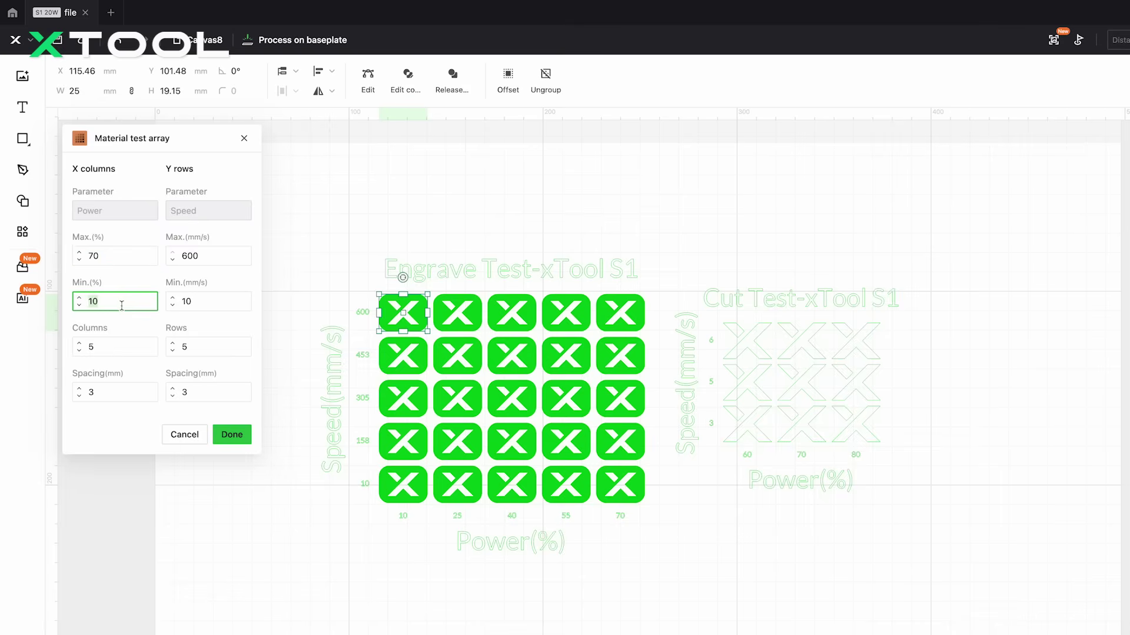
pyautogui.write('50')
pyautogui.doubleClick(212, 259)
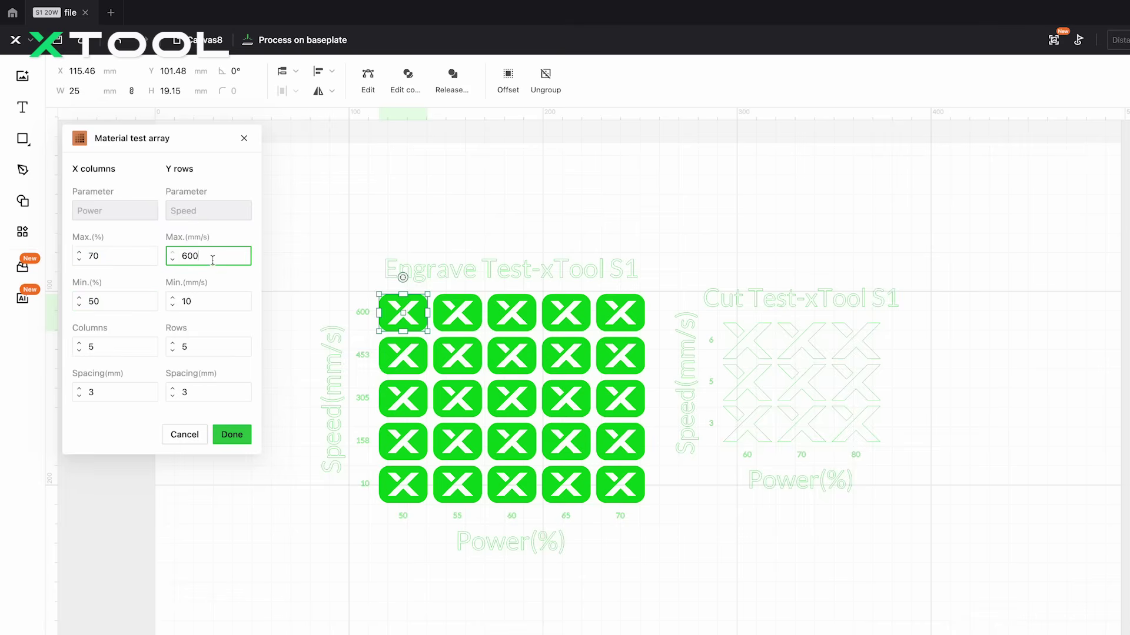
pyautogui.write('220')
pyautogui.doubleClick(211, 302)
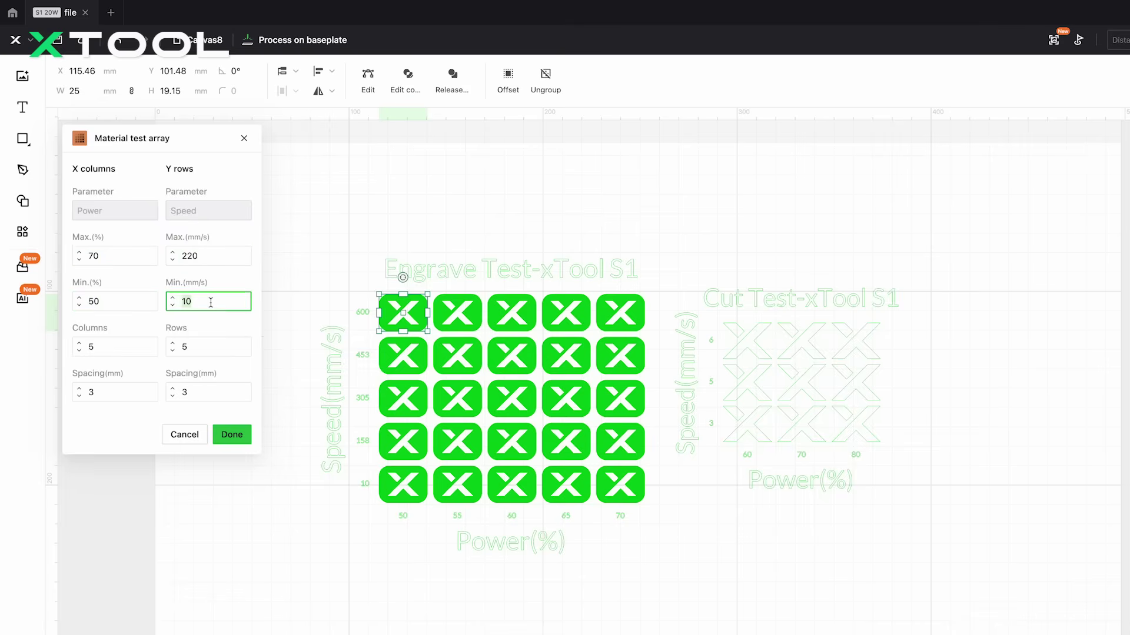
pyautogui.doubleClick(138, 347)
pyautogui.write('3')
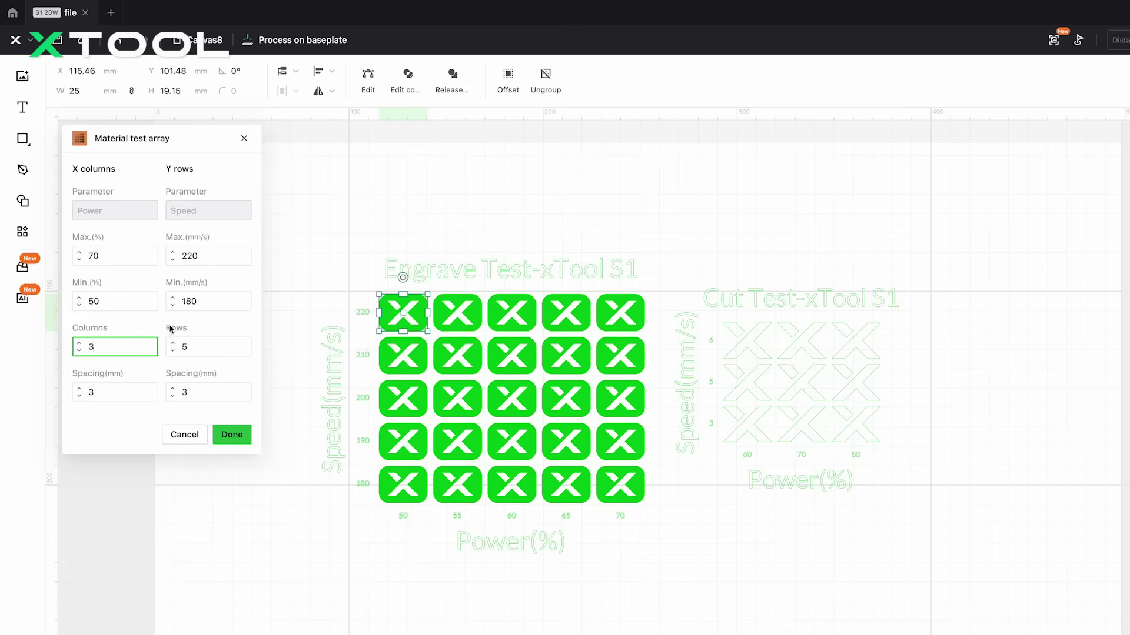
pyautogui.doubleClick(194, 347)
pyautogui.write('3')
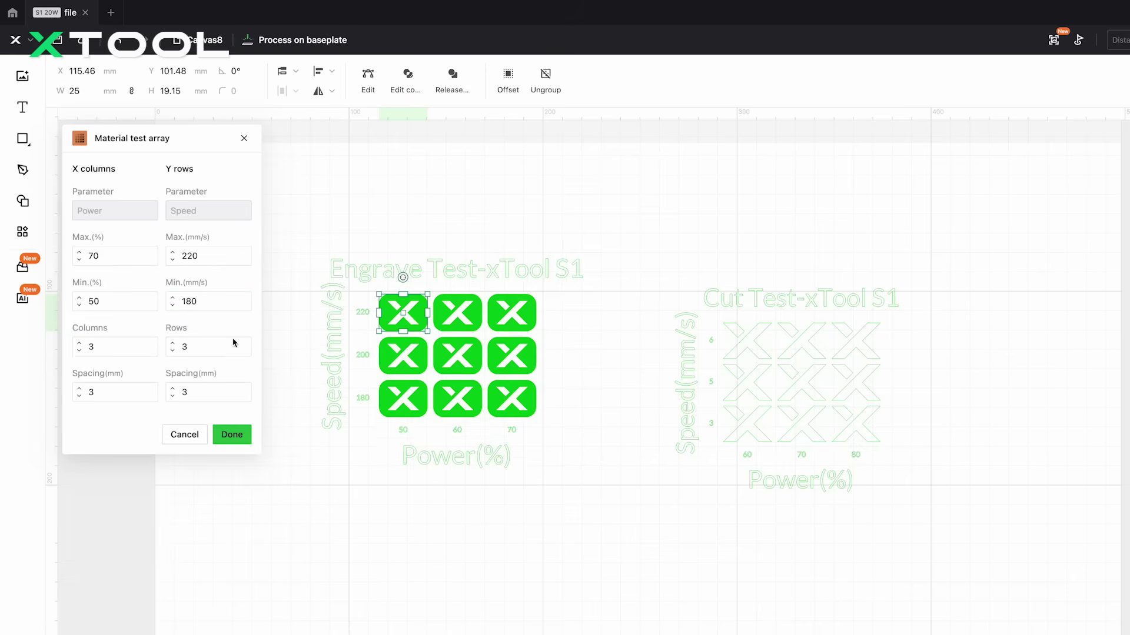
pyautogui.click(232, 435)
pyautogui.click(958, 598)
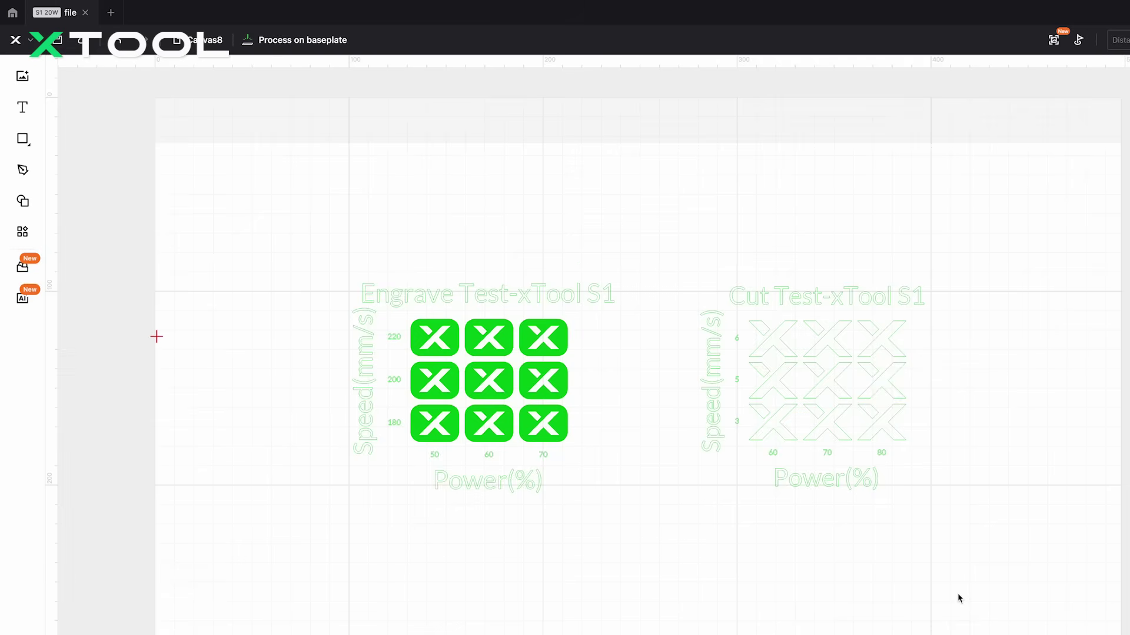